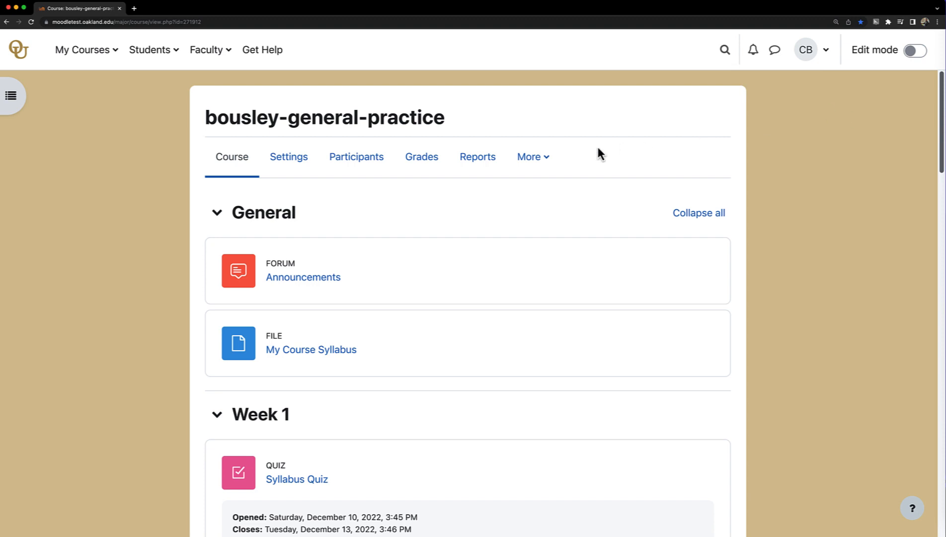
Step: Open the Gradebook setup page for the bousley-general-practice course
click(432, 171)
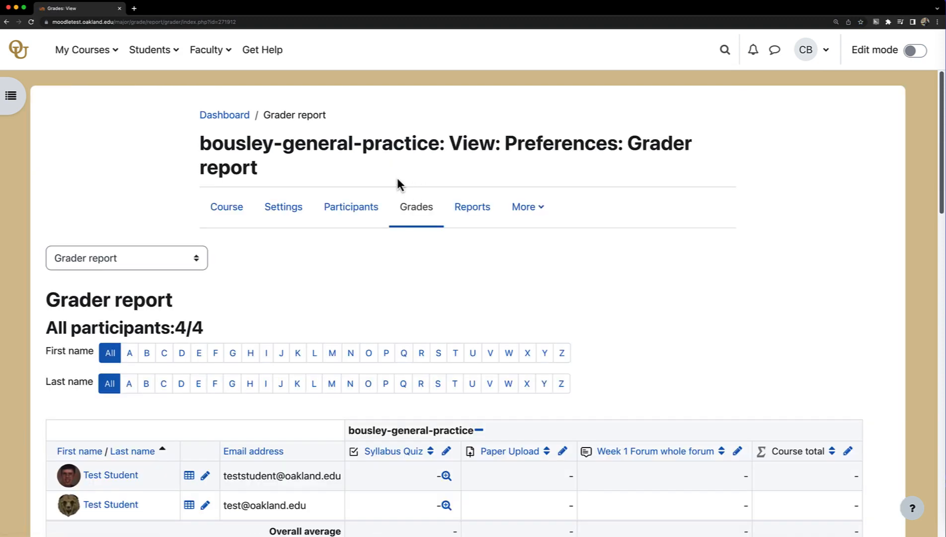
click(187, 261)
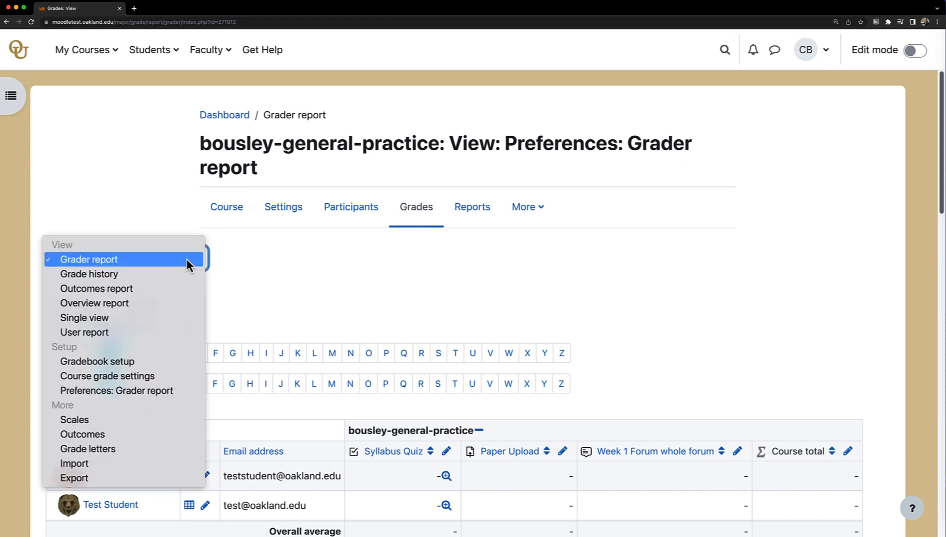
click(121, 365)
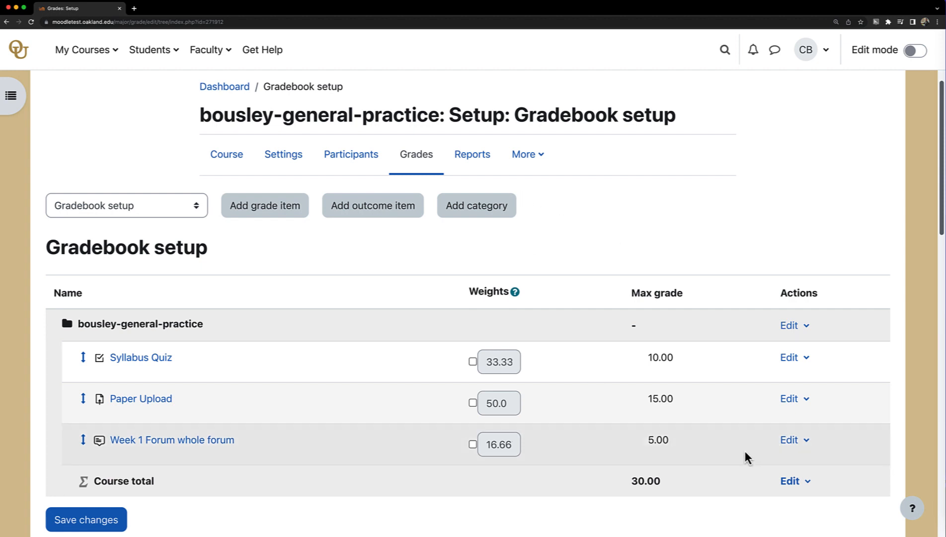
Step: Mark the Week 1 Forum whole forum grade item as extra credit and save the change
click(787, 444)
click(766, 462)
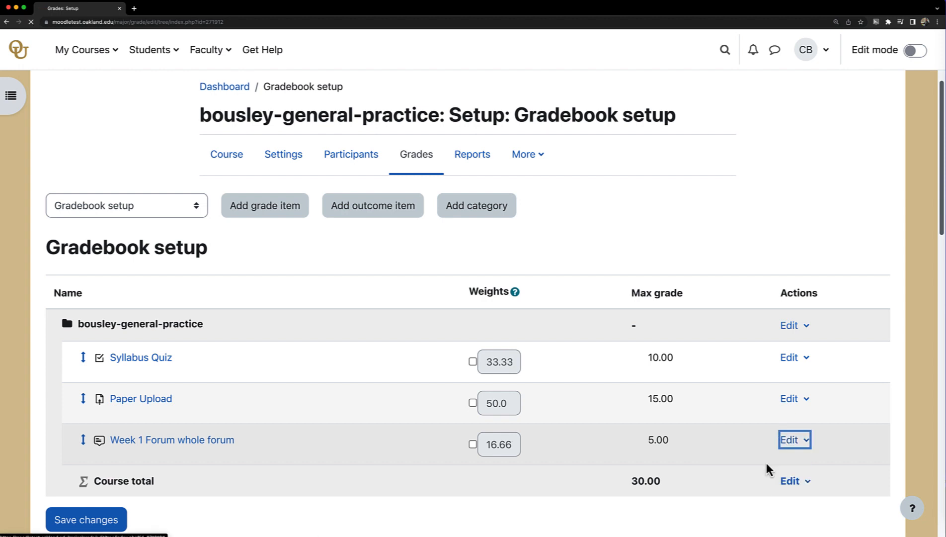
scroll(267, 431, down, 4)
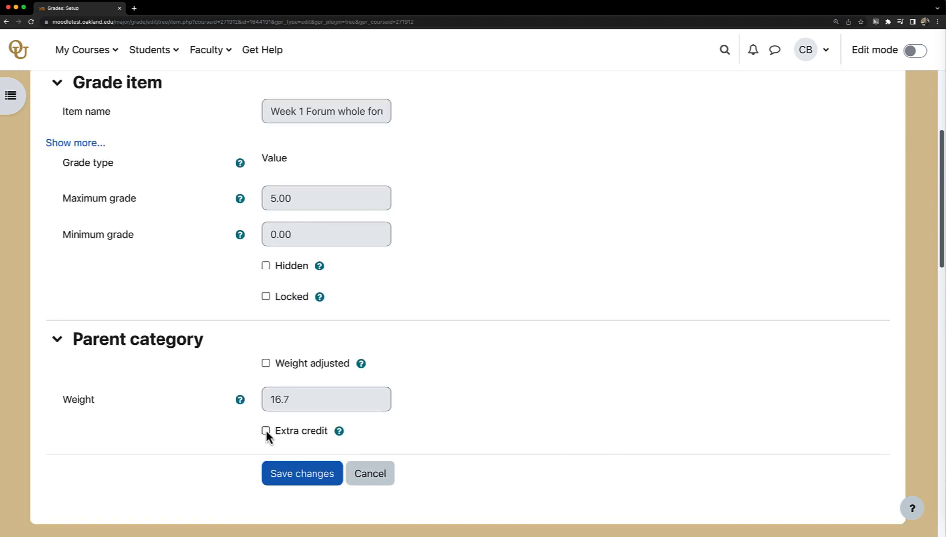
click(267, 430)
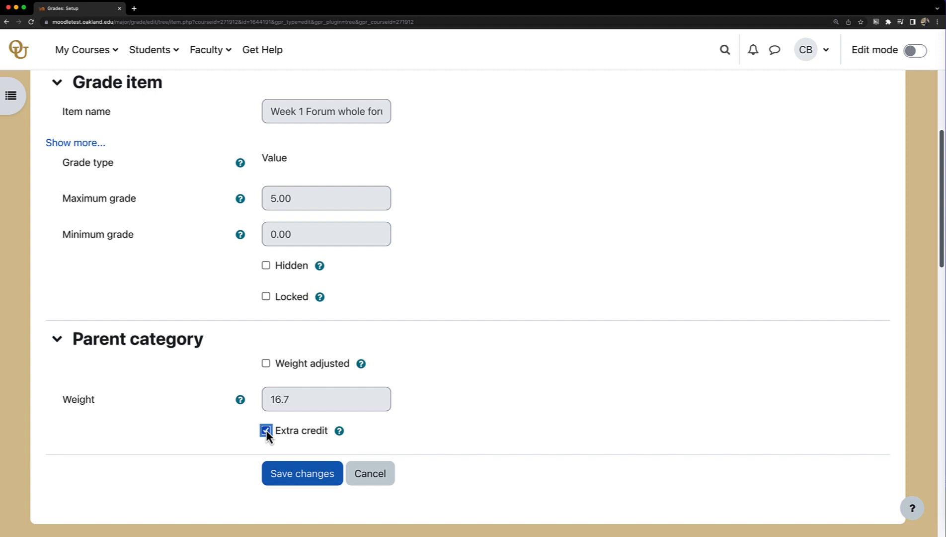
click(288, 480)
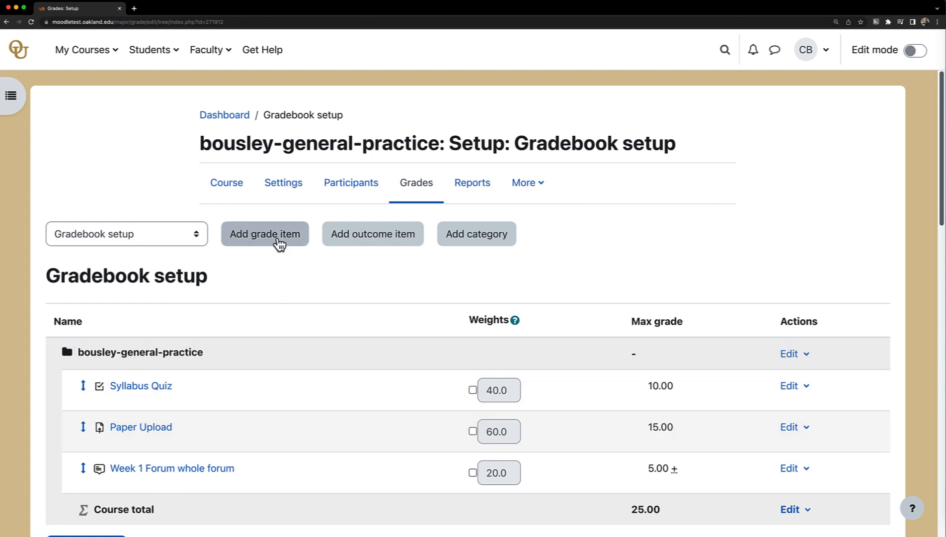
Step: Add a grade item named "Extra Credit", mark it as extra credit and save it
click(281, 246)
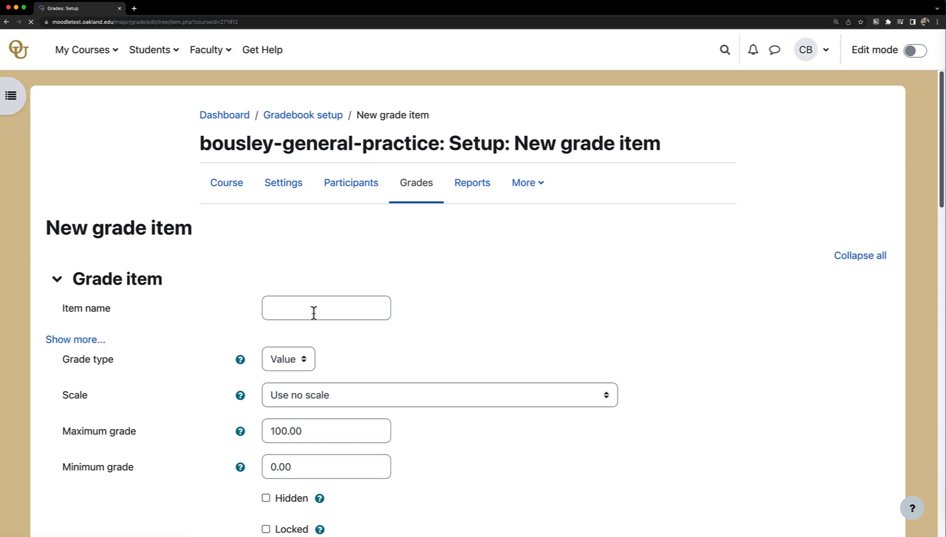
click(314, 312)
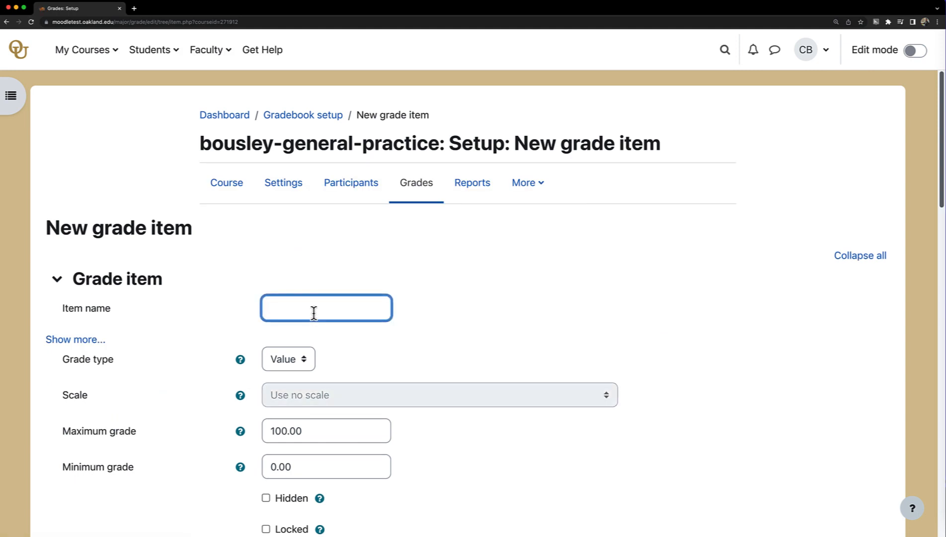
text(Extra Credit)
scroll(329, 328, down, 5)
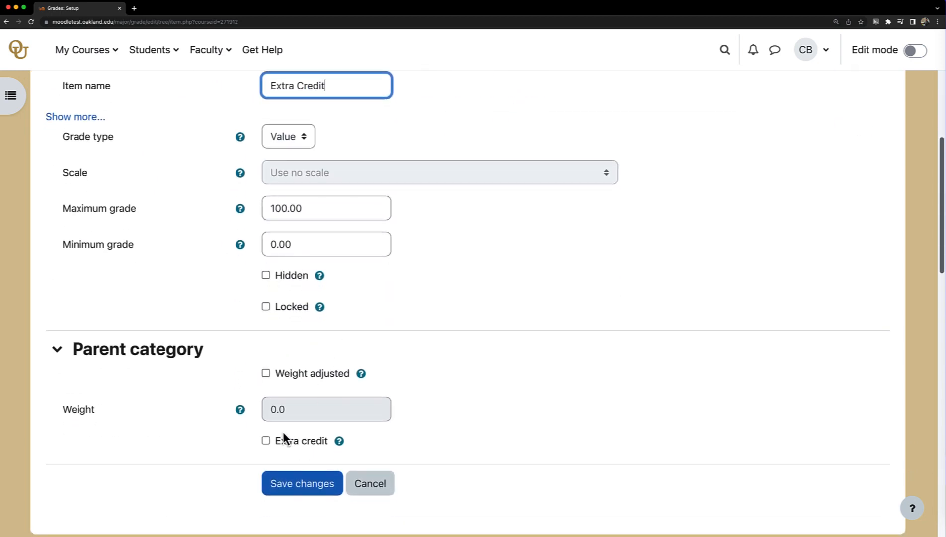
click(266, 441)
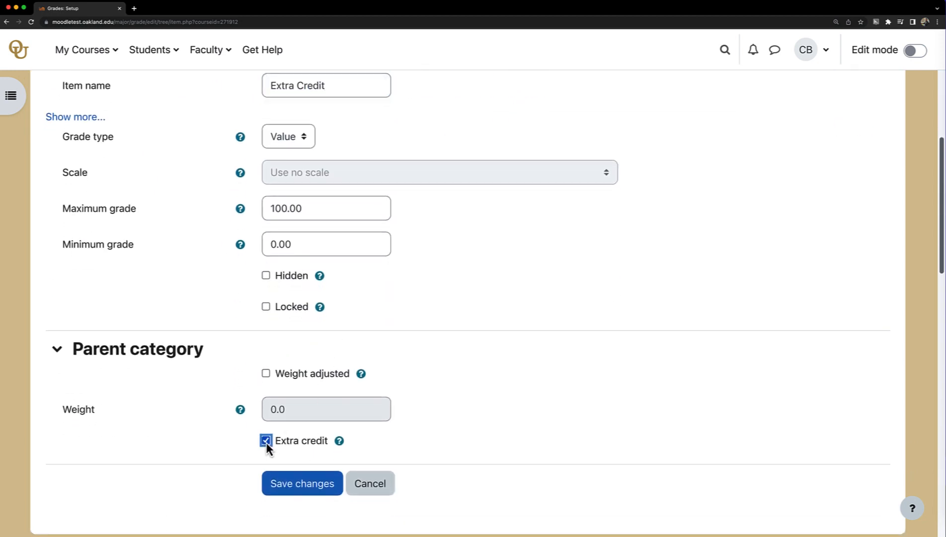
click(325, 489)
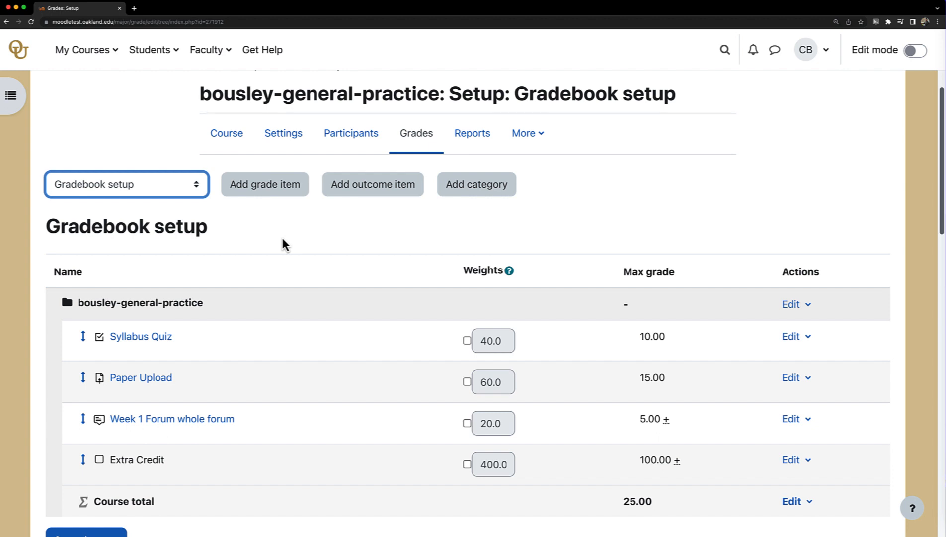
click(172, 190)
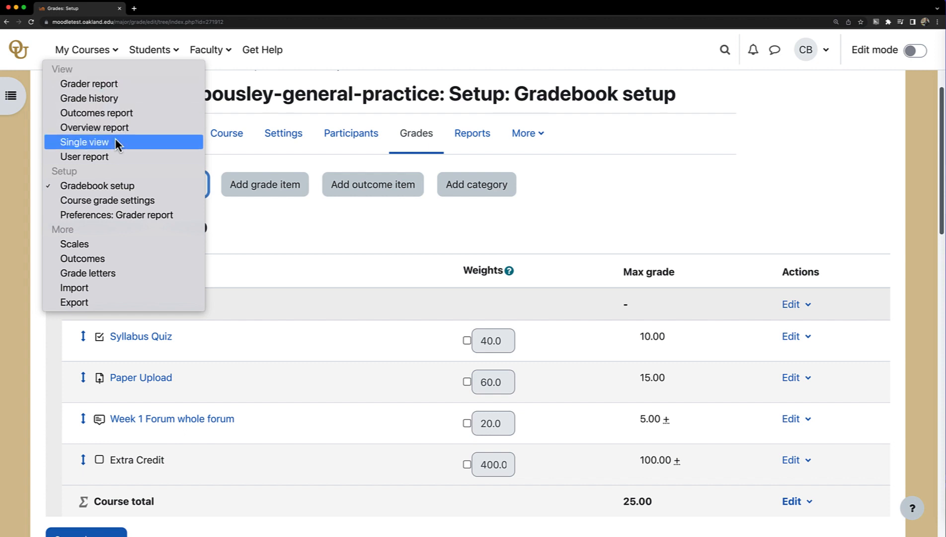
click(350, 232)
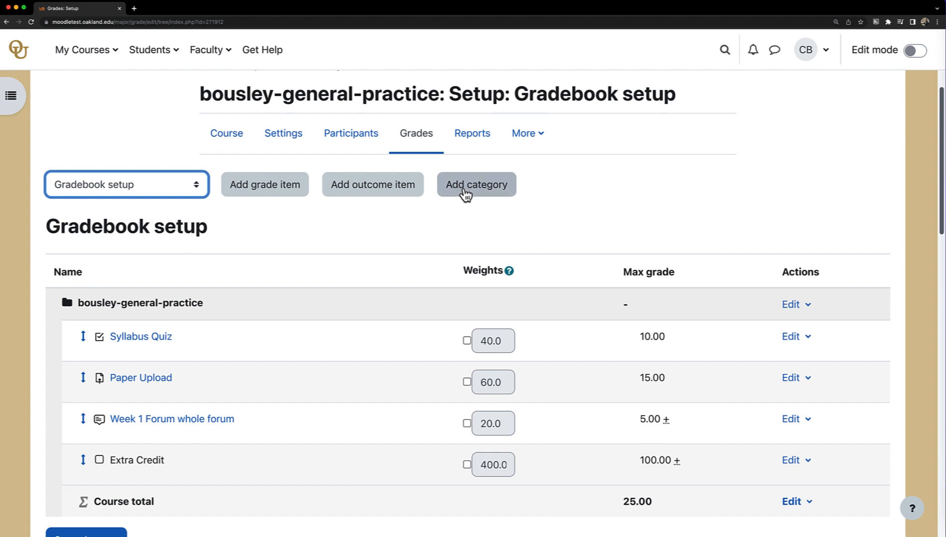
Step: Create a grade category named "Quizzes" and save it
click(465, 192)
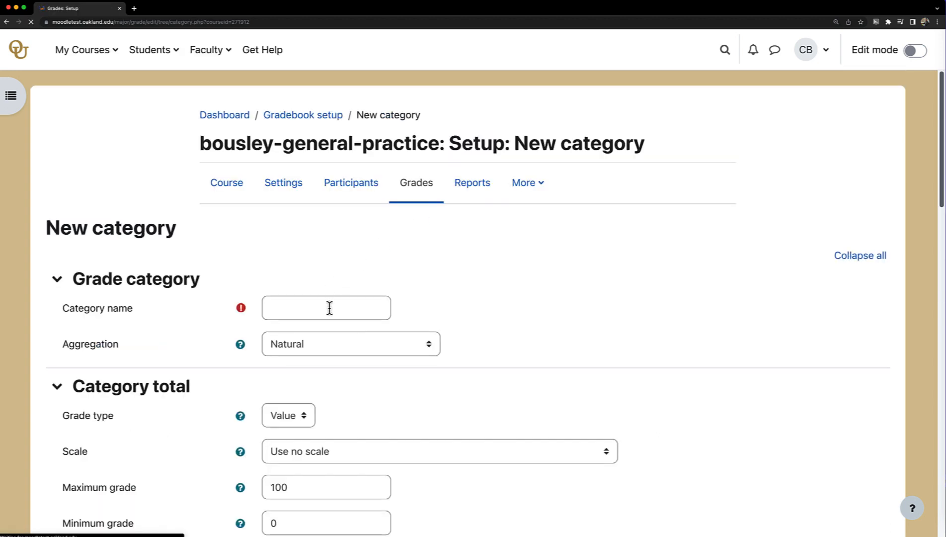
click(328, 306)
text(Q)
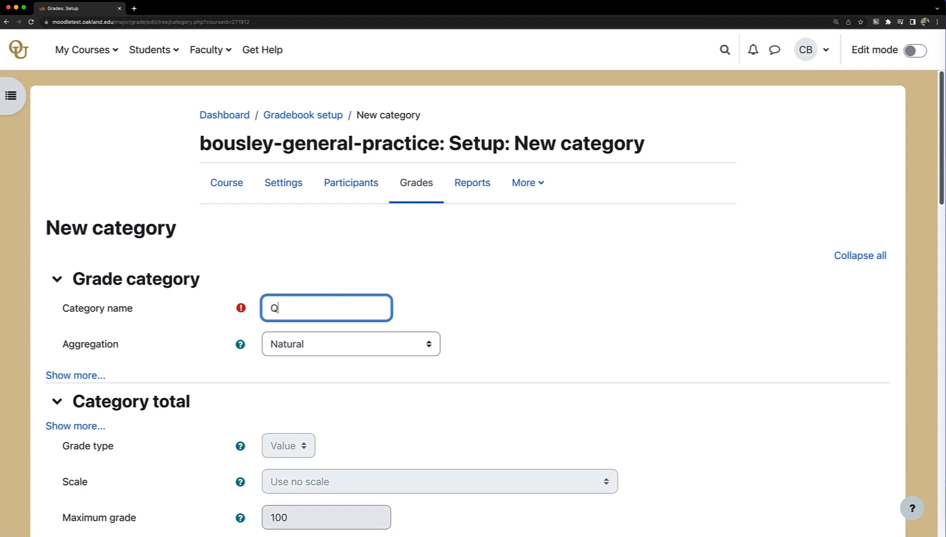
text(uizzes)
scroll(346, 350, down, 5)
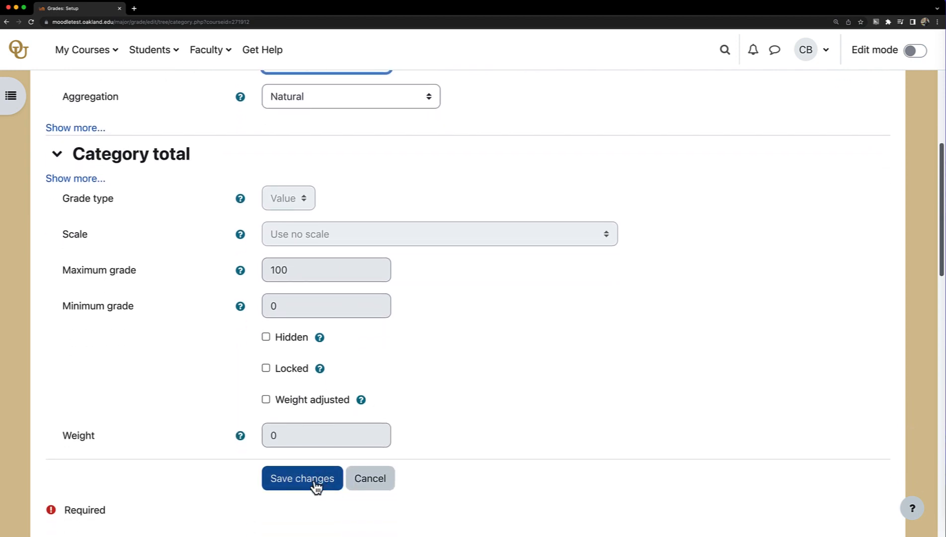
click(316, 486)
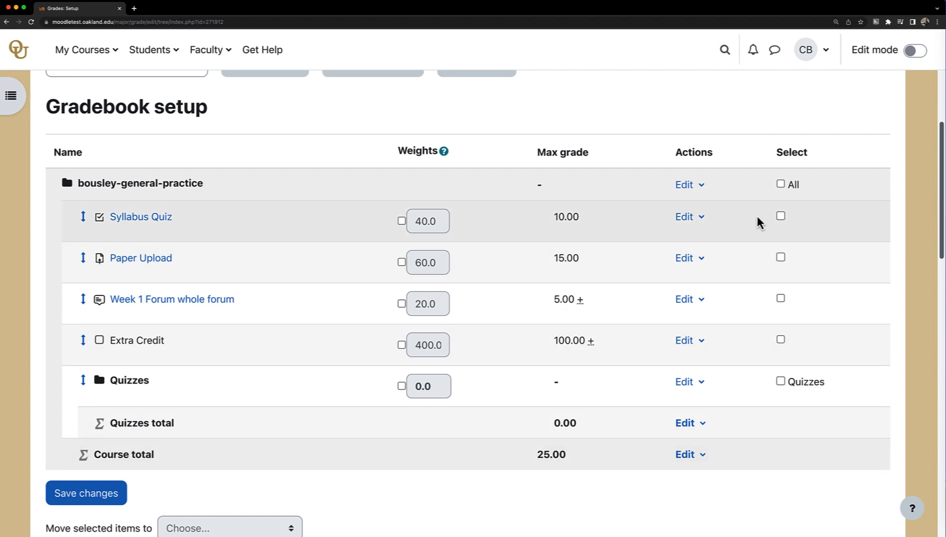
Step: Move the Syllabus Quiz item into the Quizzes category, accepting the request to leave the page
click(780, 216)
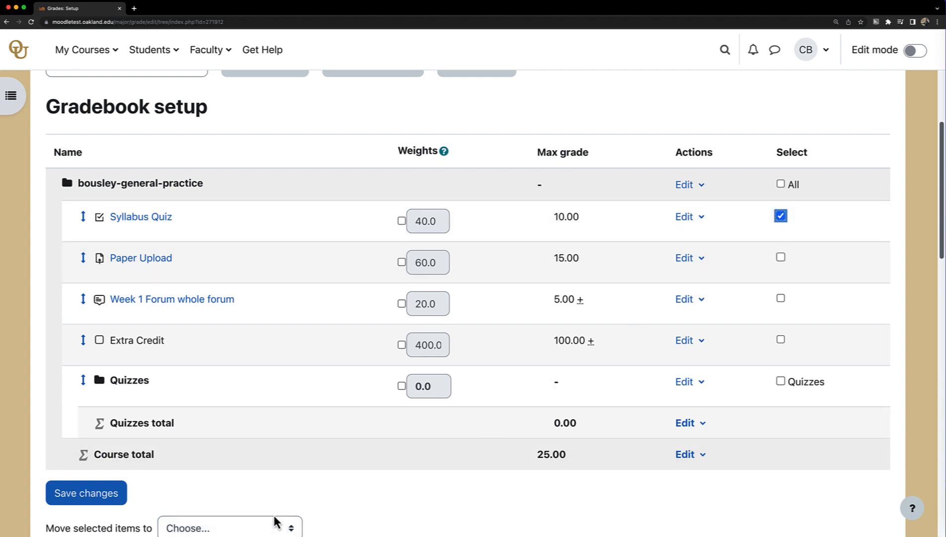
scroll(239, 532, down, 1)
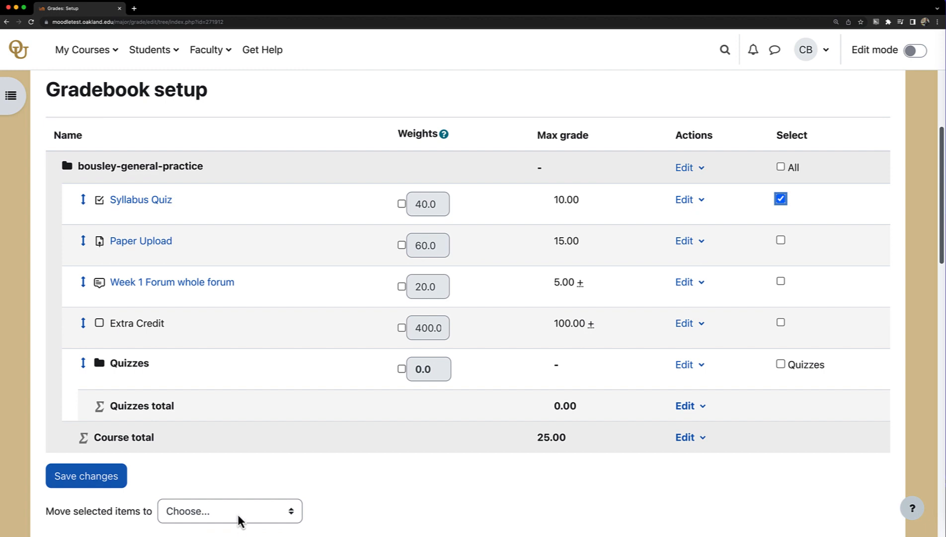
click(239, 516)
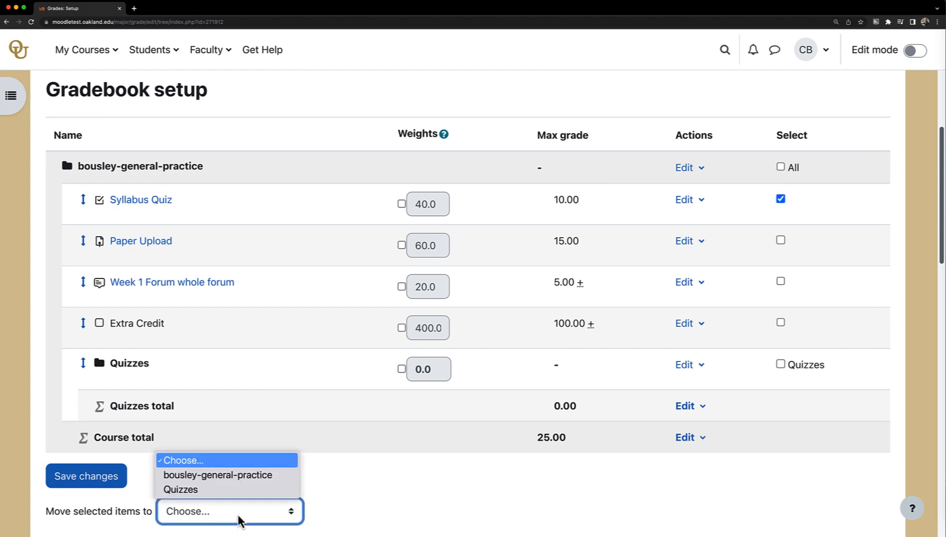
click(191, 490)
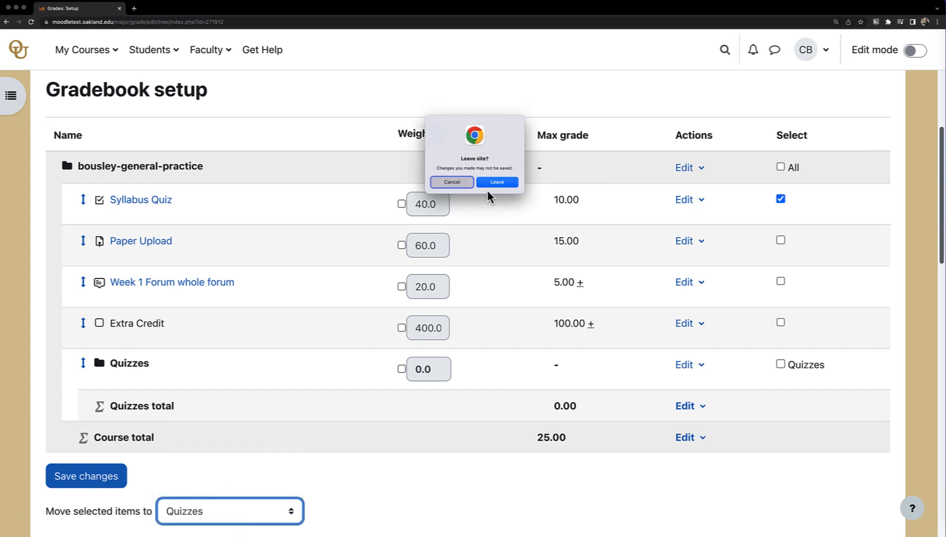
click(497, 181)
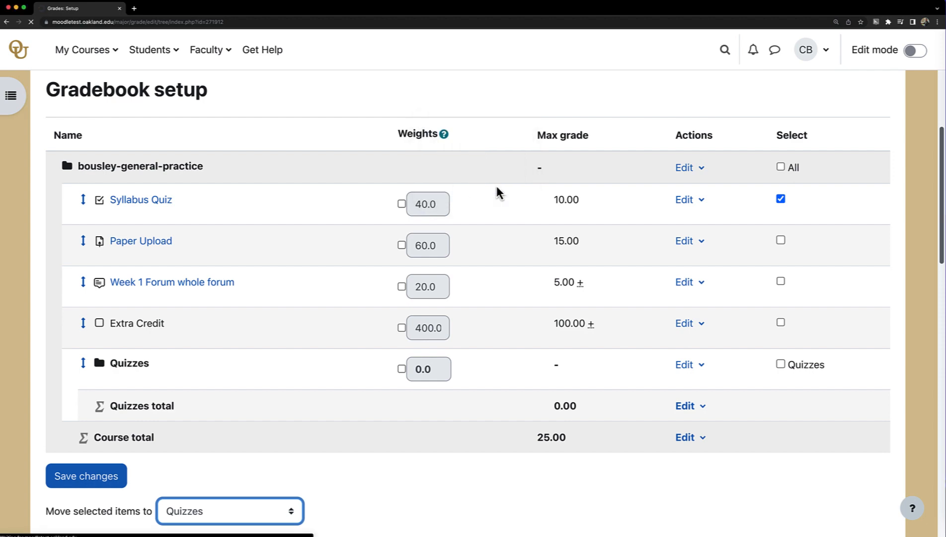
scroll(504, 223, down, 3)
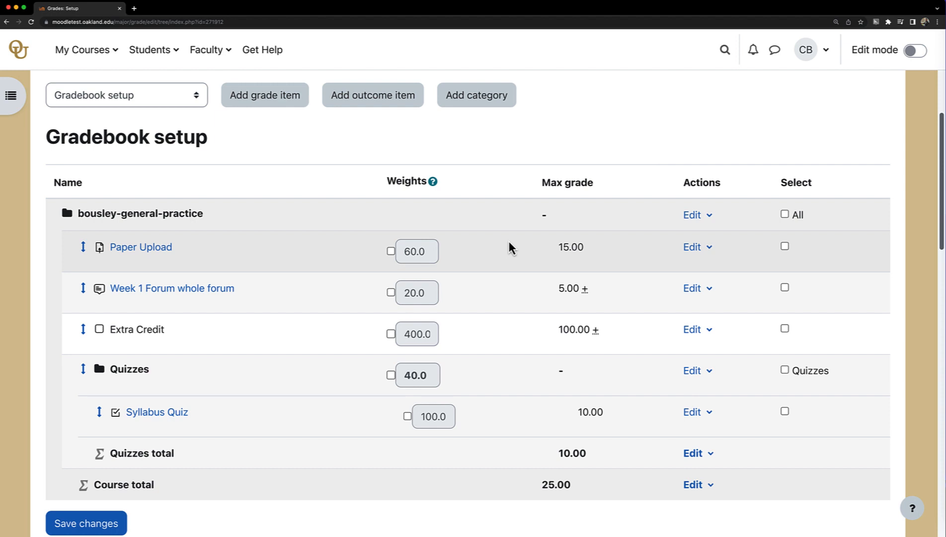
Step: Create a grade category named "Forums" and save it
click(477, 102)
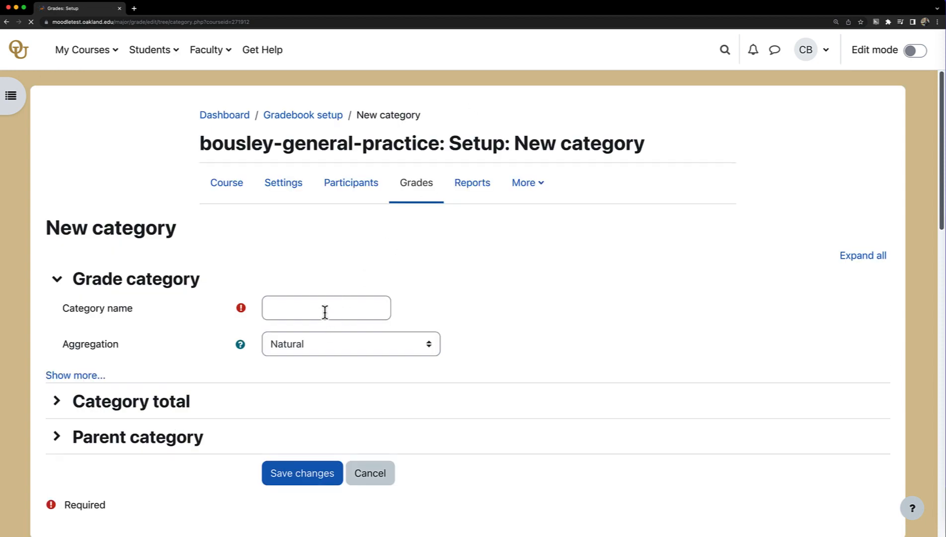
click(325, 310)
text(Forums)
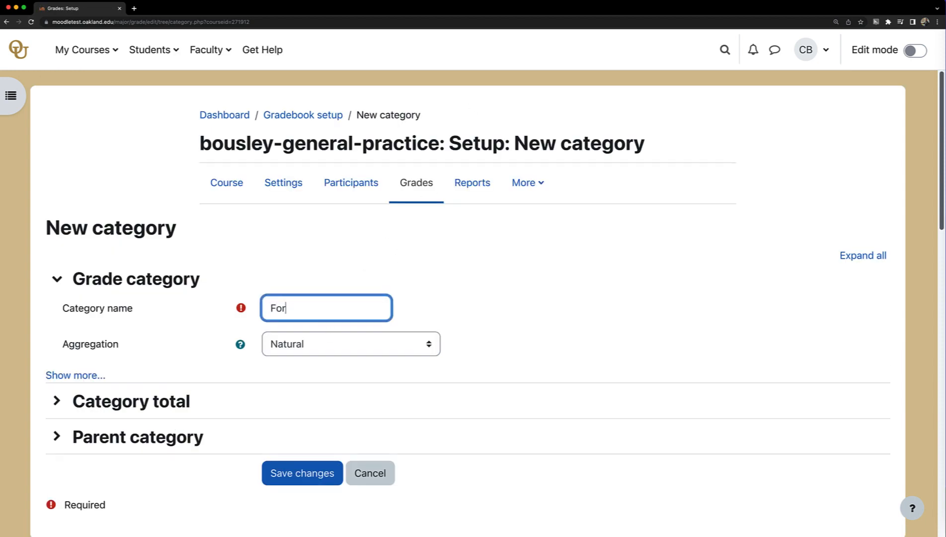
click(297, 472)
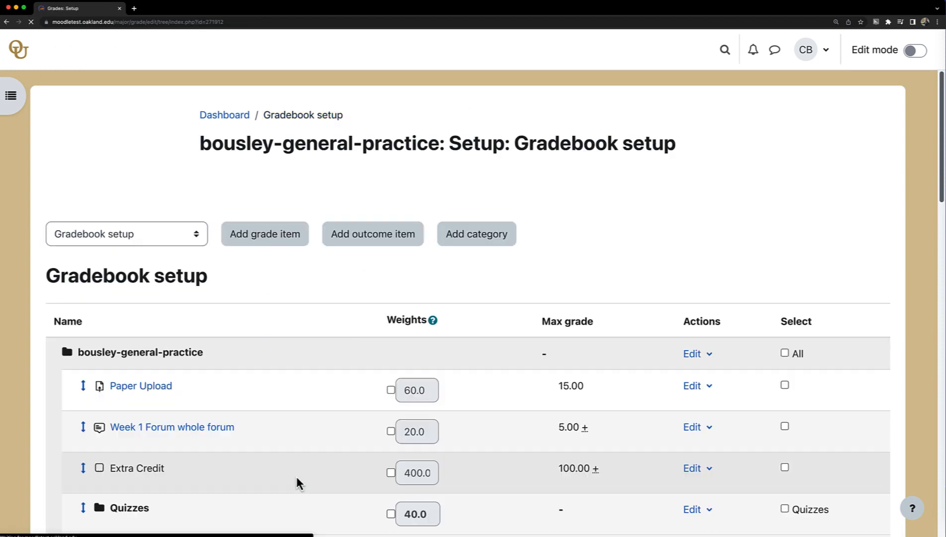
Step: Move the Week 1 Forum whole forum item into the Forums category, accepting the request to leave the page
scroll(296, 451, down, 2)
scroll(300, 454, down, 2)
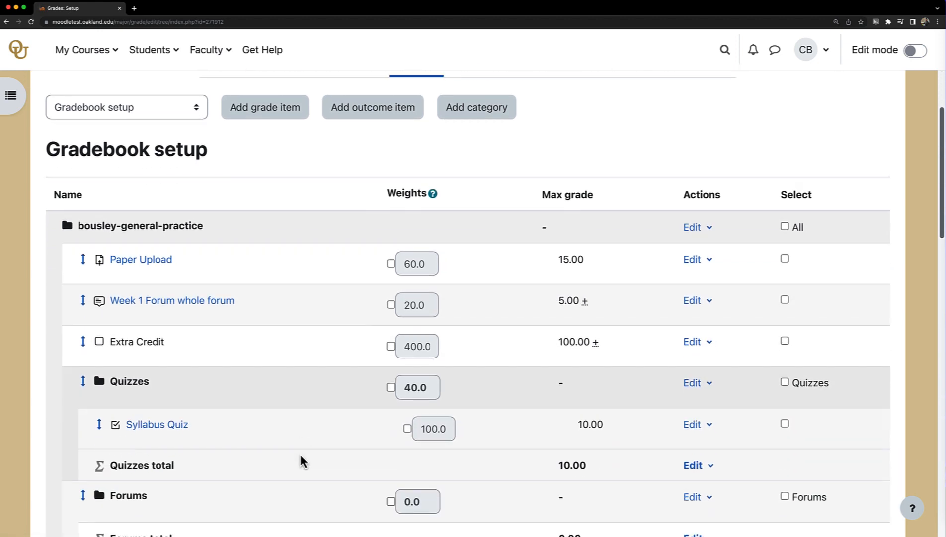
click(785, 290)
scroll(755, 338, down, 3)
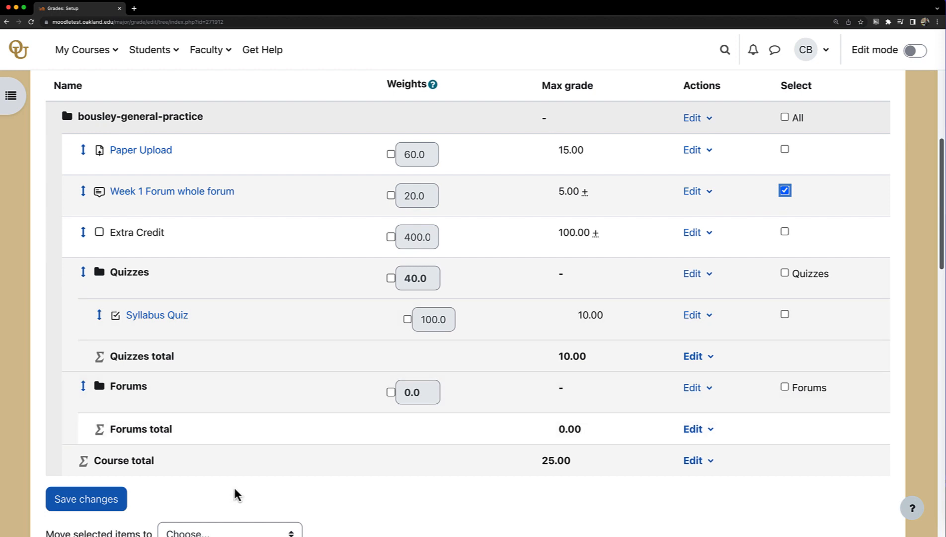
scroll(236, 494, down, 1)
click(232, 497)
click(226, 490)
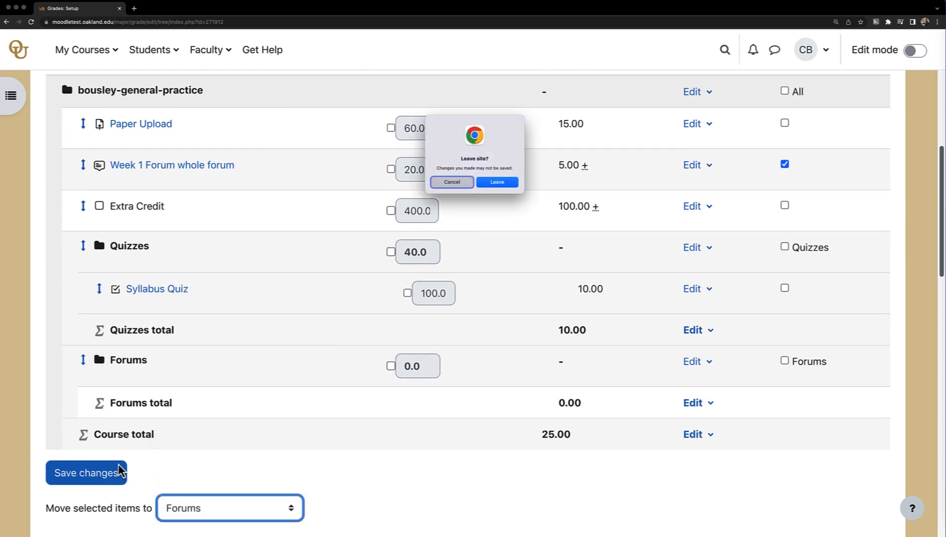
click(498, 182)
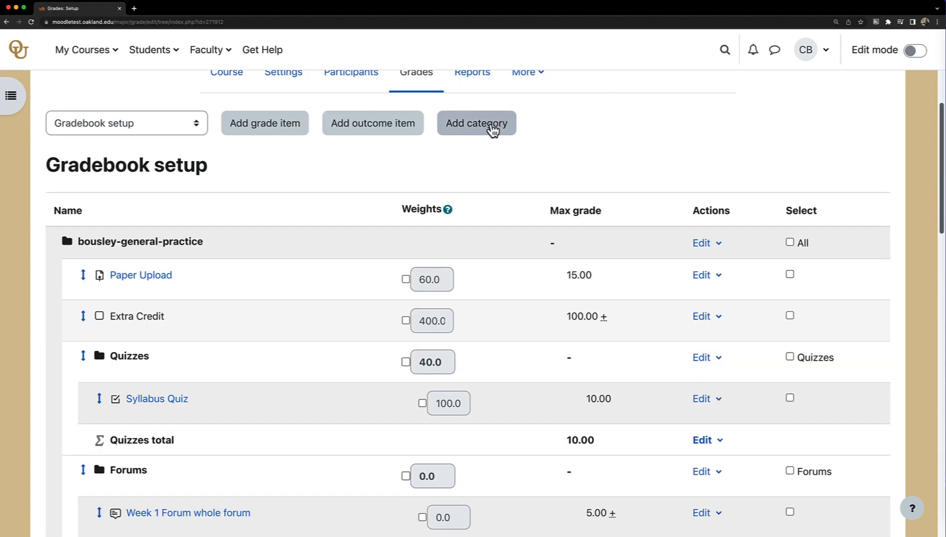
Step: Create a grade category named "Assignments" and save it
click(492, 130)
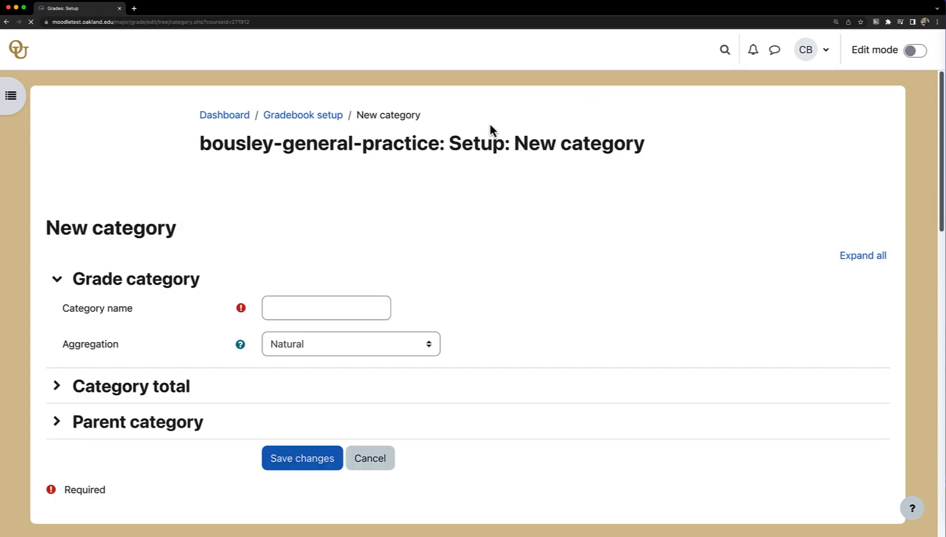
click(326, 308)
text(Assignments)
click(323, 477)
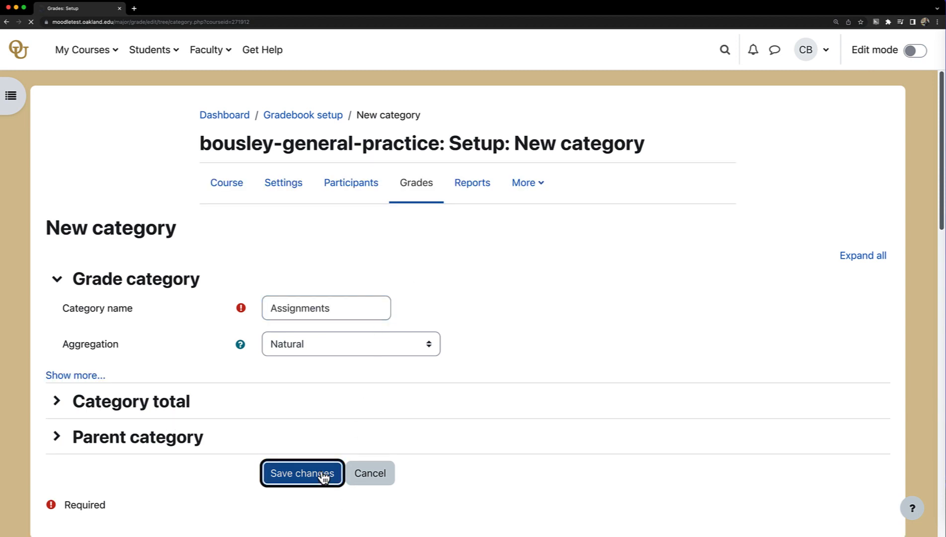
scroll(495, 309, down, 5)
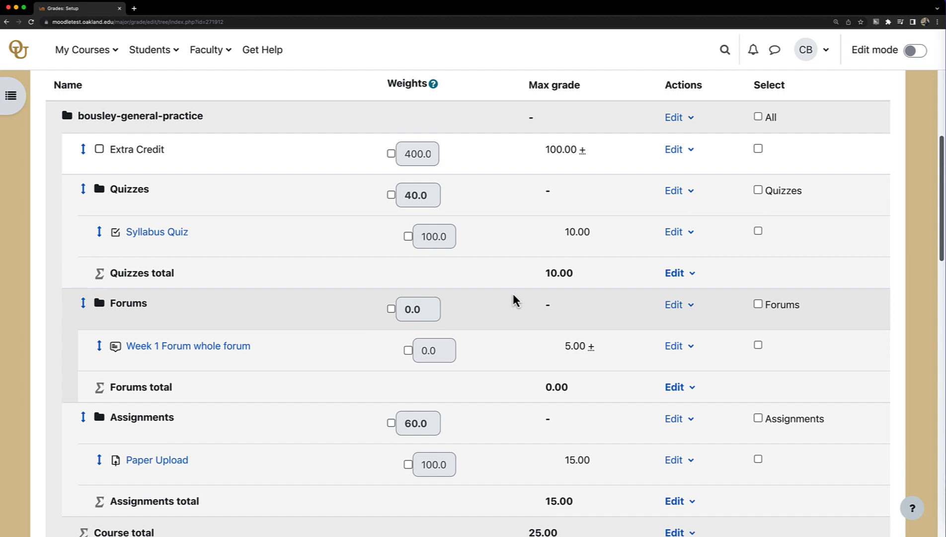
scroll(513, 294, down, 1)
scroll(513, 295, down, 3)
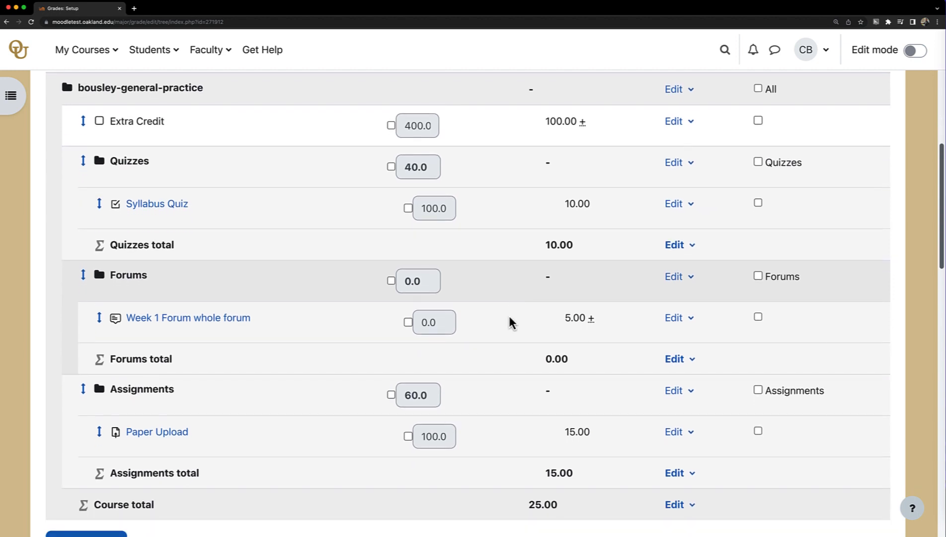